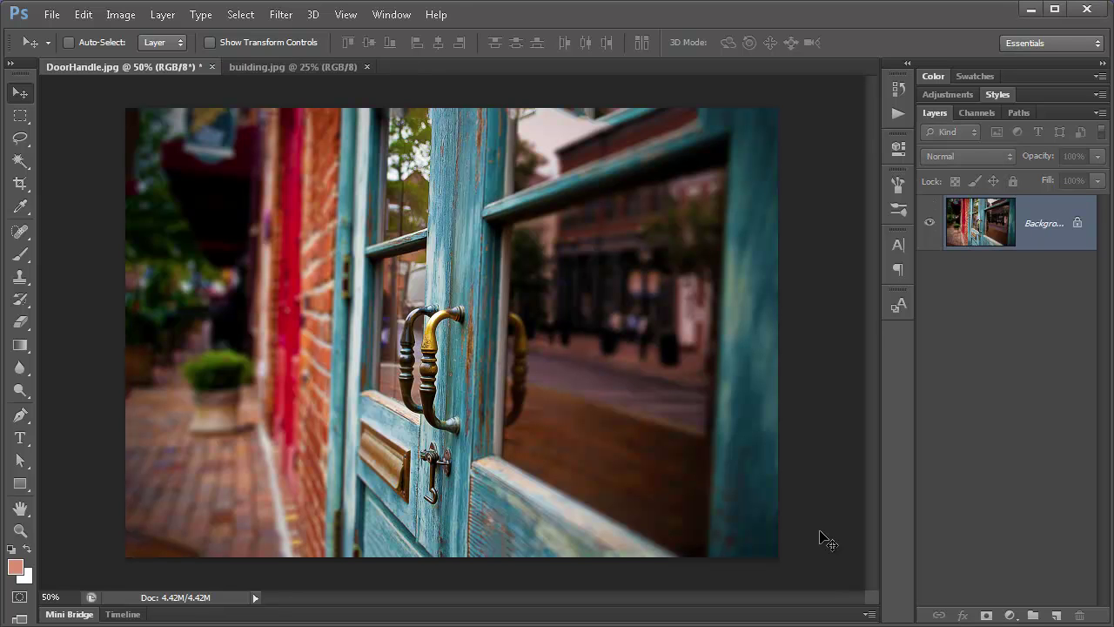
# Show the rulers and add an empty layer above the door photo, leaving the Background layer selected
pyautogui.hotkey('ctrl', 'r')
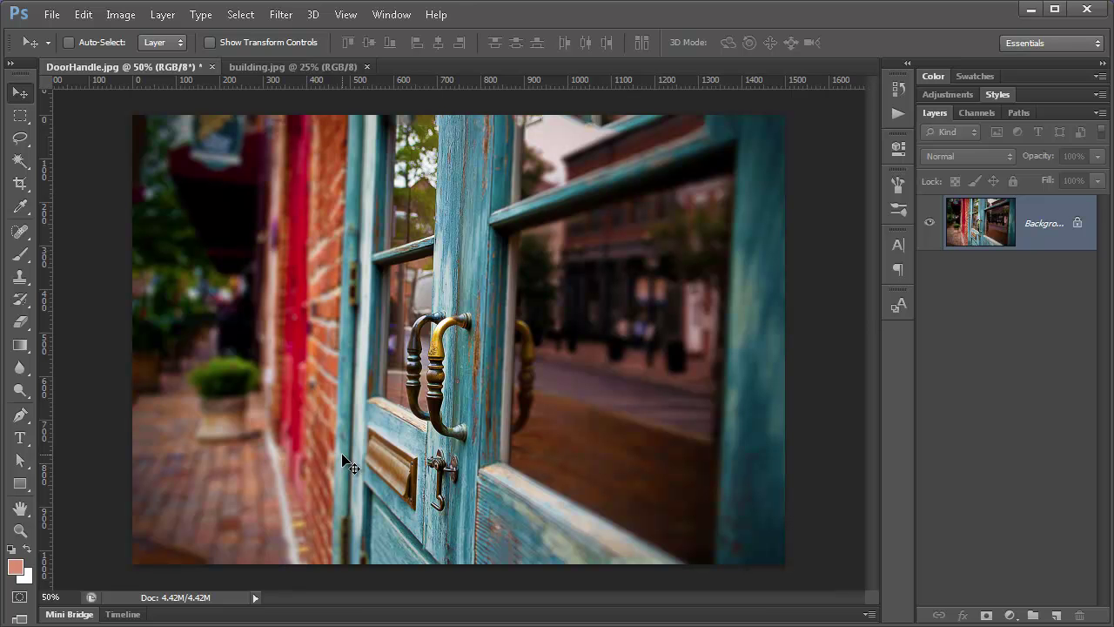
pyautogui.moveTo(69, 443); pyautogui.dragTo(50, 462)
pyautogui.click(1055, 616)
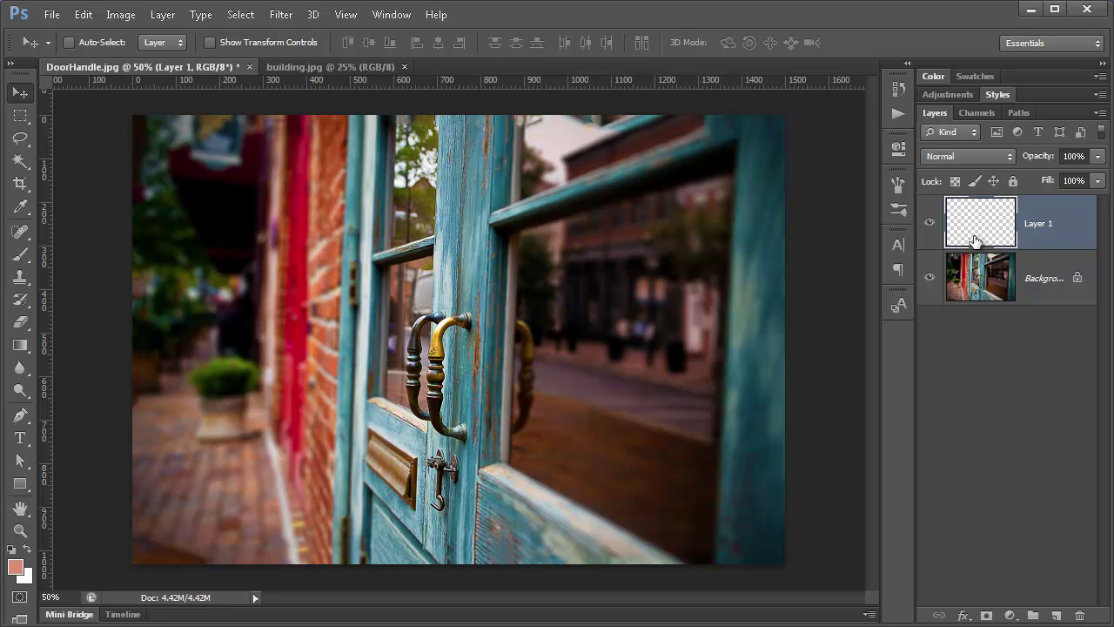
pyautogui.click(1038, 290)
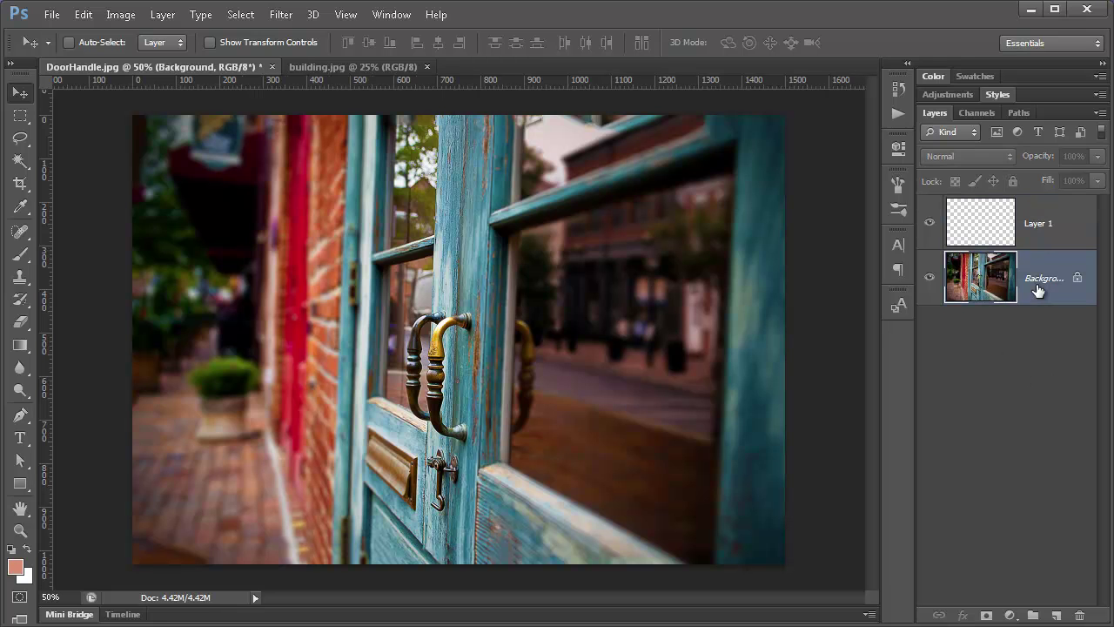
# Try cropping the door photo by pulling in one corner of the crop frame, and return the frame to nearly full size
pyautogui.click(20, 183)
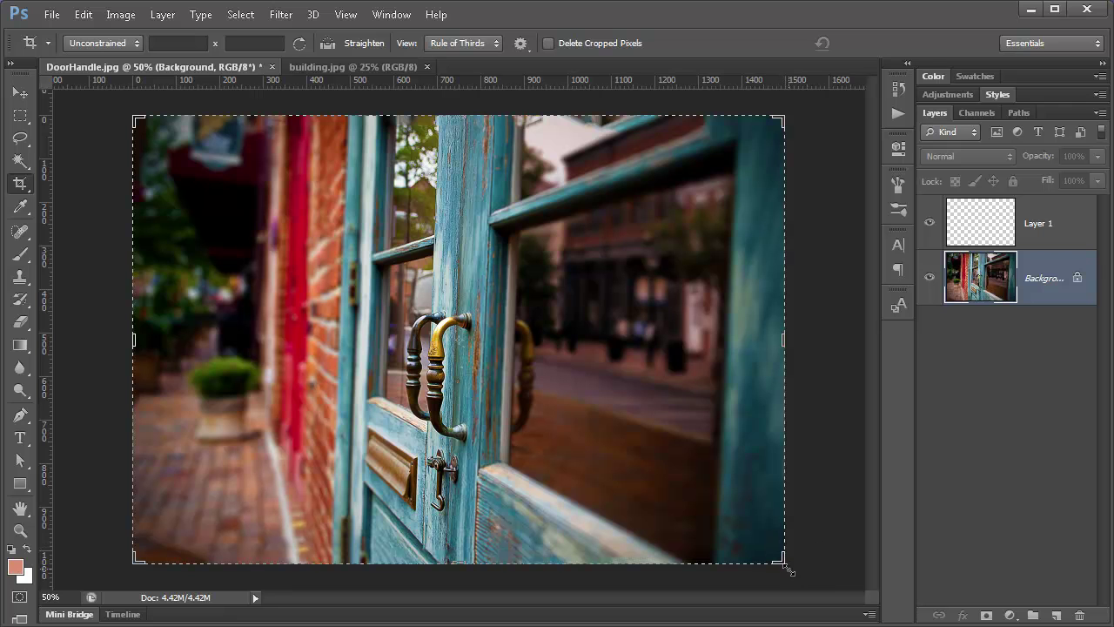
pyautogui.moveTo(785, 565)
pyautogui.mouseDown()
pyautogui.moveTo(774, 535)
pyautogui.moveTo(778, 552)
pyautogui.moveTo(764, 566)
pyautogui.moveTo(750, 542)
pyautogui.moveTo(783, 564)
pyautogui.mouseUp()
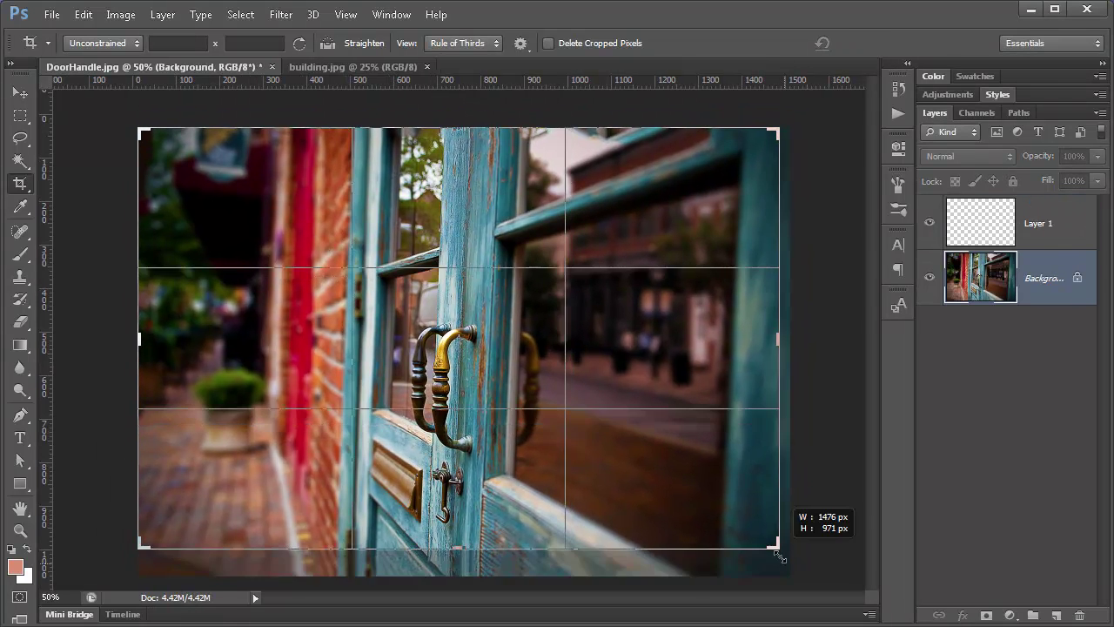
pyautogui.moveTo(778, 526); pyautogui.dragTo(784, 564)
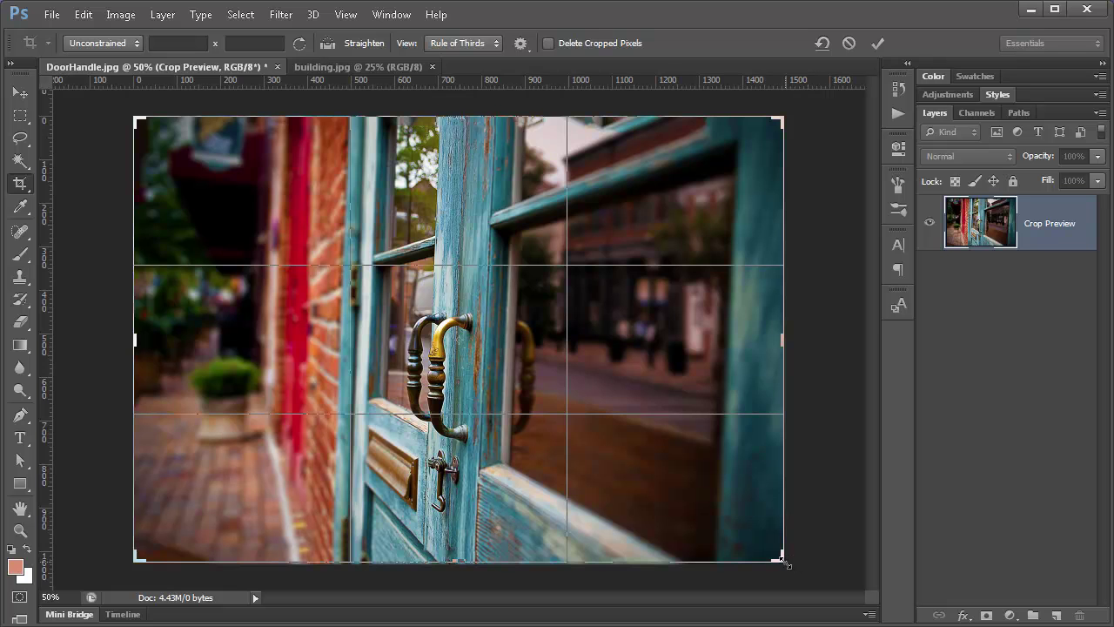
pyautogui.moveTo(786, 563)
pyautogui.mouseDown()
pyautogui.moveTo(754, 546)
pyautogui.moveTo(801, 577)
pyautogui.moveTo(763, 538)
pyautogui.moveTo(809, 579)
pyautogui.moveTo(761, 538)
pyautogui.moveTo(801, 577)
pyautogui.moveTo(787, 565)
pyautogui.mouseUp()
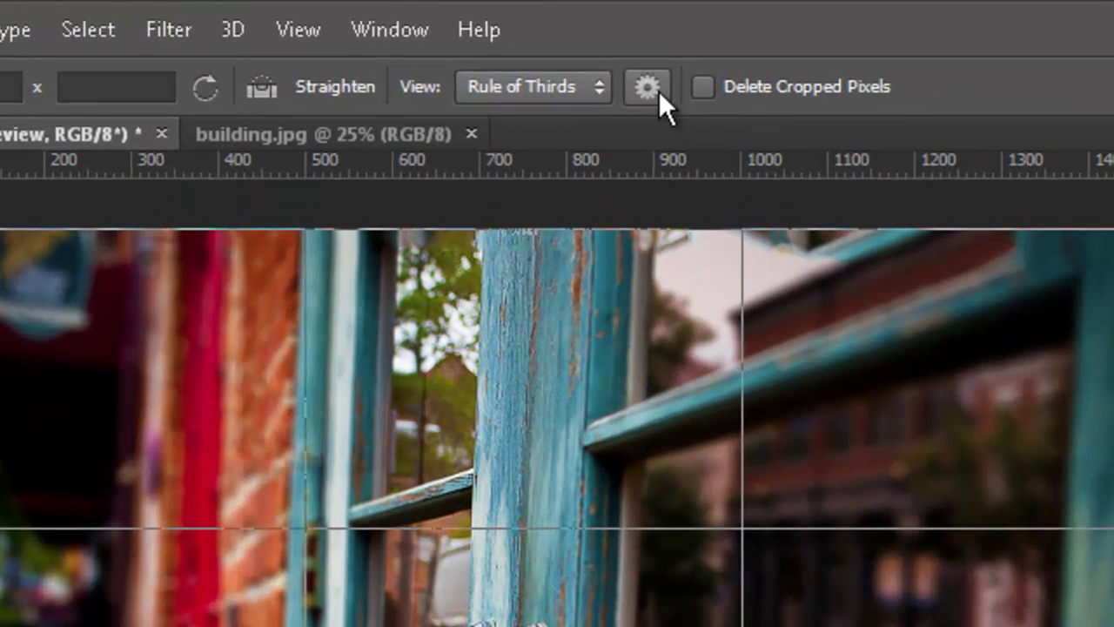
# Test resizing the crop frame from its corner with Auto Center Preview turned off, and switch that option back on
pyautogui.click(648, 87)
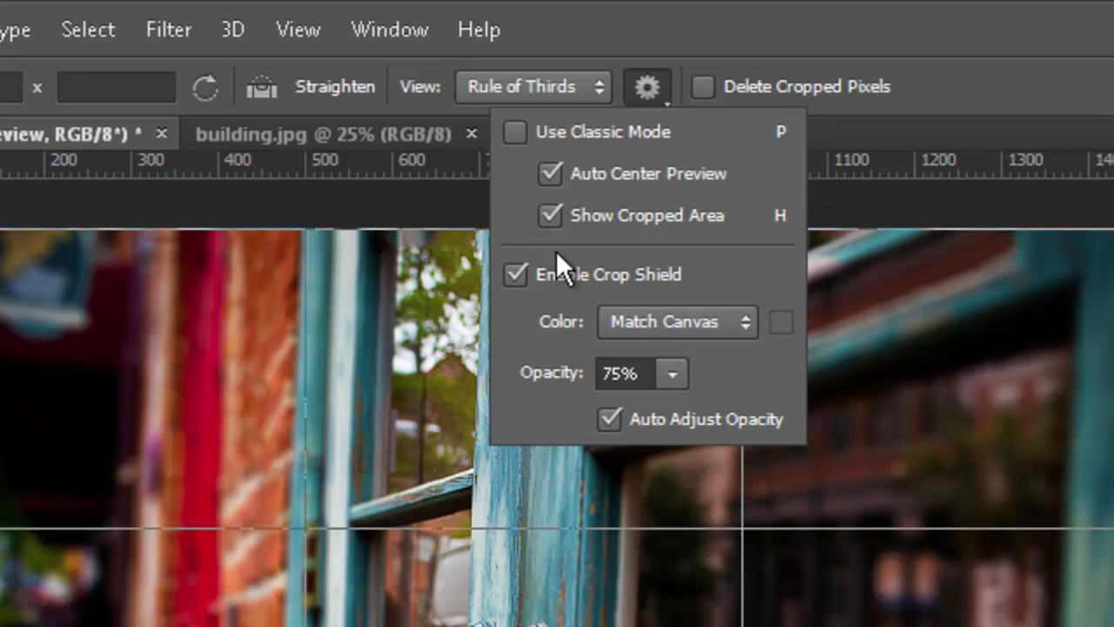
pyautogui.click(546, 173)
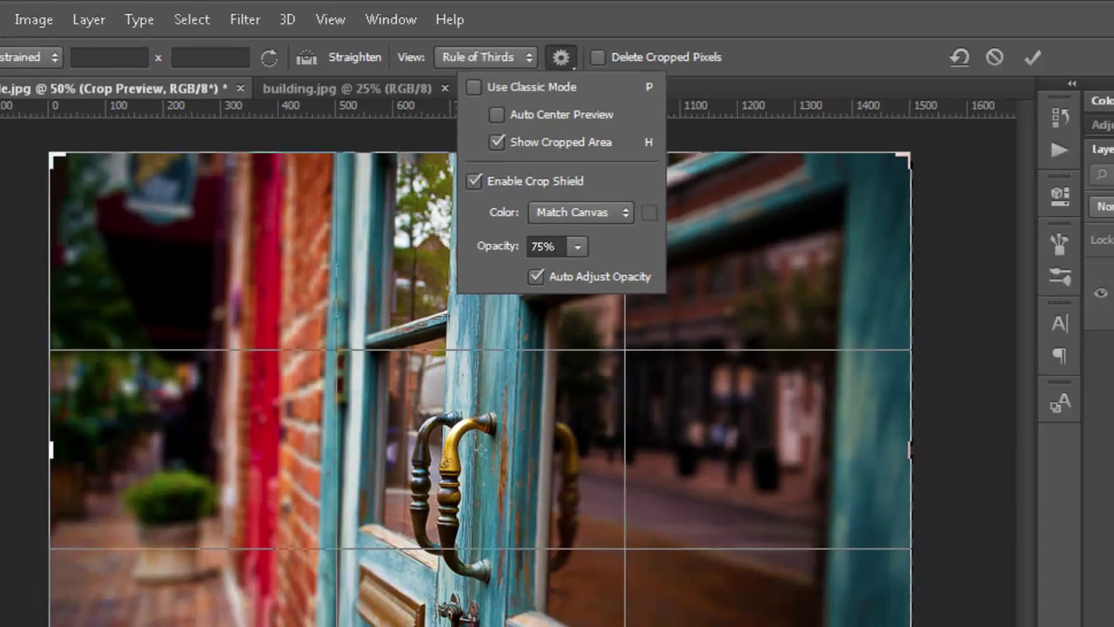
pyautogui.moveTo(786, 564)
pyautogui.mouseDown()
pyautogui.moveTo(735, 512)
pyautogui.moveTo(790, 570)
pyautogui.moveTo(783, 514)
pyautogui.moveTo(745, 523)
pyautogui.moveTo(796, 578)
pyautogui.moveTo(785, 564)
pyautogui.mouseUp()
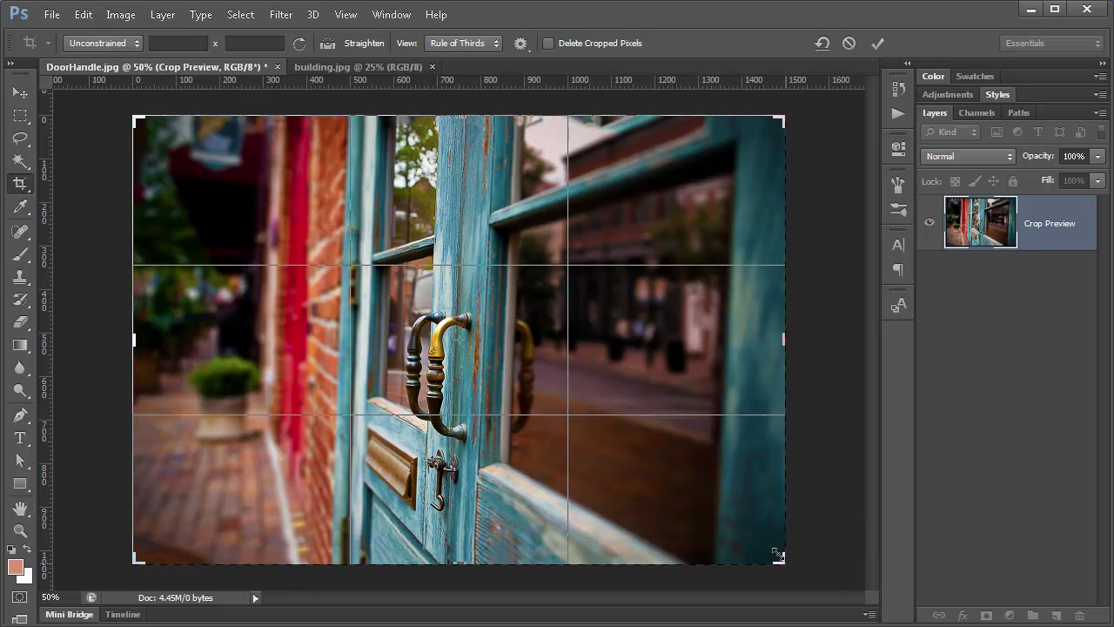
pyautogui.click(520, 44)
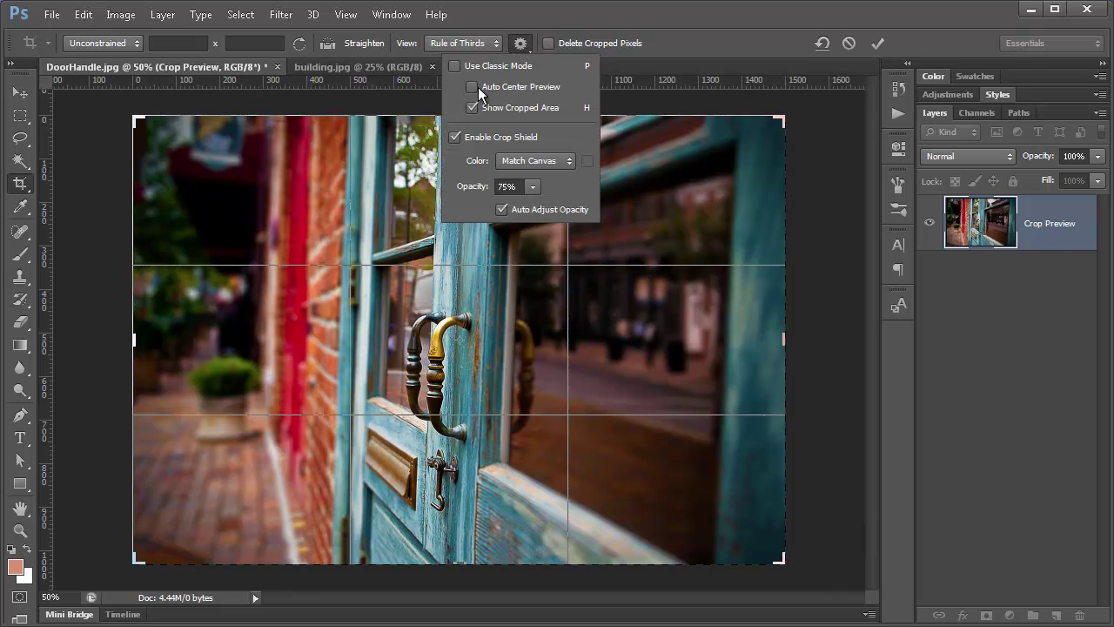
pyautogui.moveTo(787, 566)
pyautogui.mouseDown()
pyautogui.moveTo(796, 581)
pyautogui.moveTo(785, 563)
pyautogui.mouseUp()
# Rotate the crop so the door photo tilts slightly counterclockwise, and apply the crop without deleting the cropped pixels
pyautogui.click(821, 44)
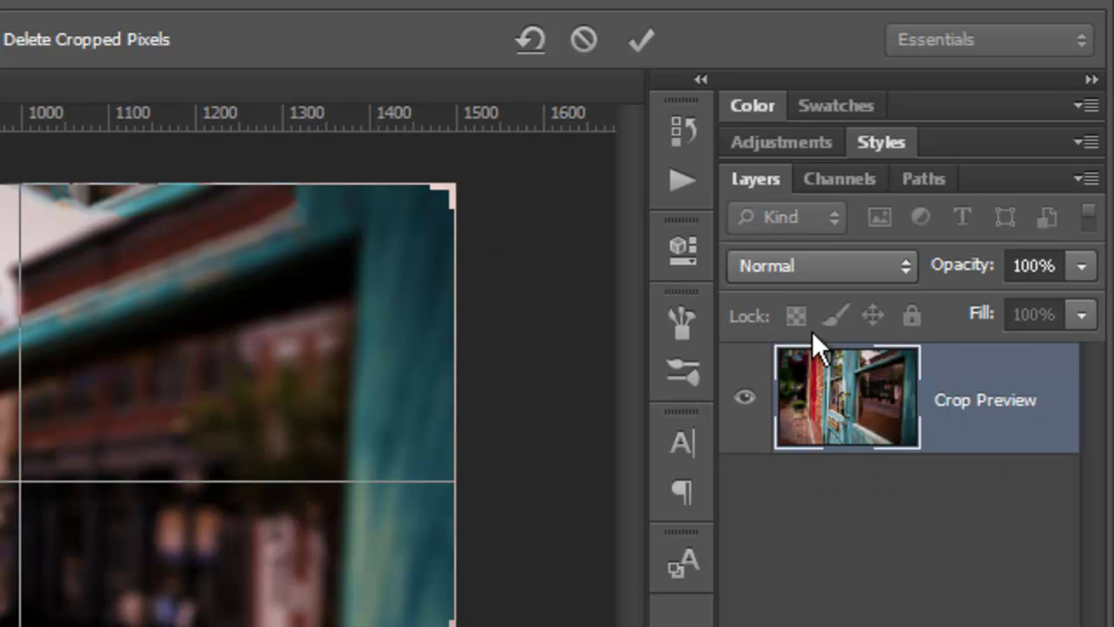
pyautogui.click(760, 176)
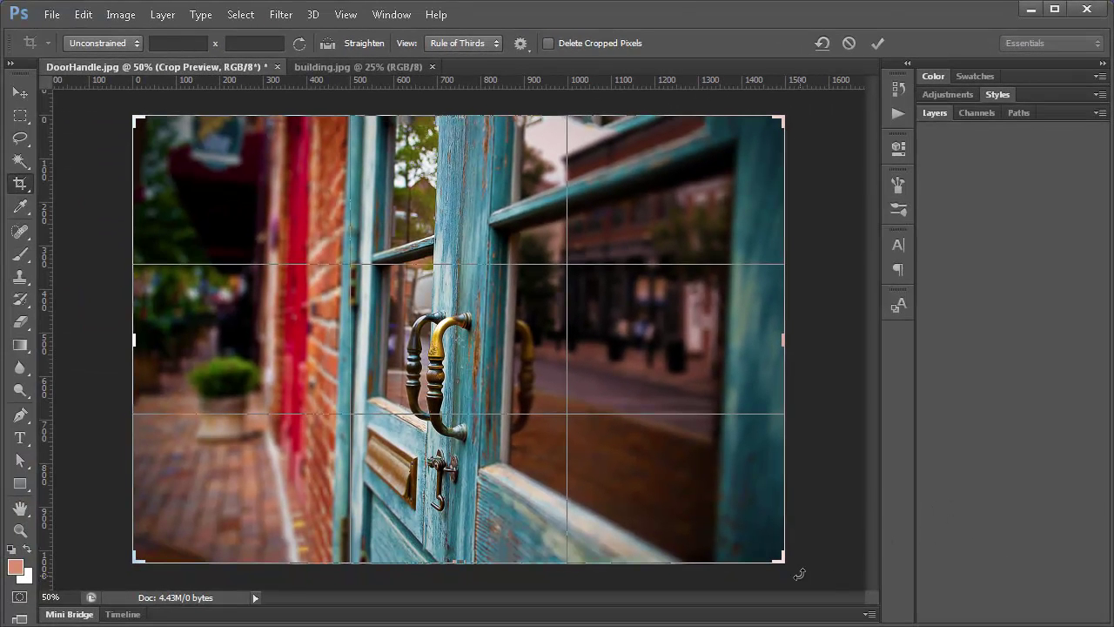
pyautogui.moveTo(798, 573); pyautogui.dragTo(807, 552)
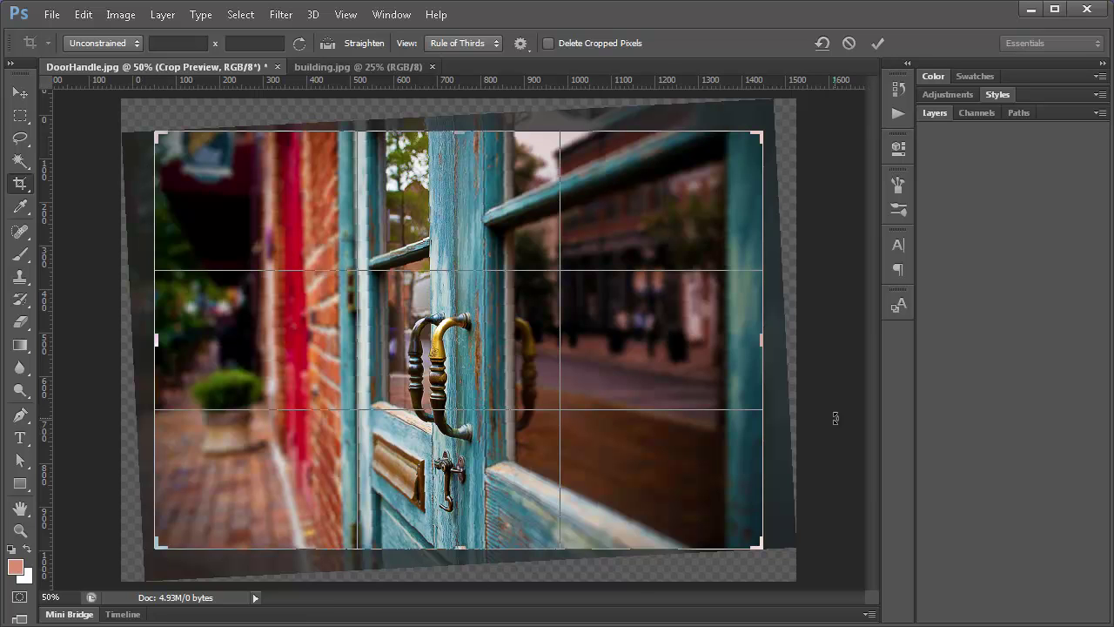
pyautogui.click(879, 43)
pyautogui.click(941, 113)
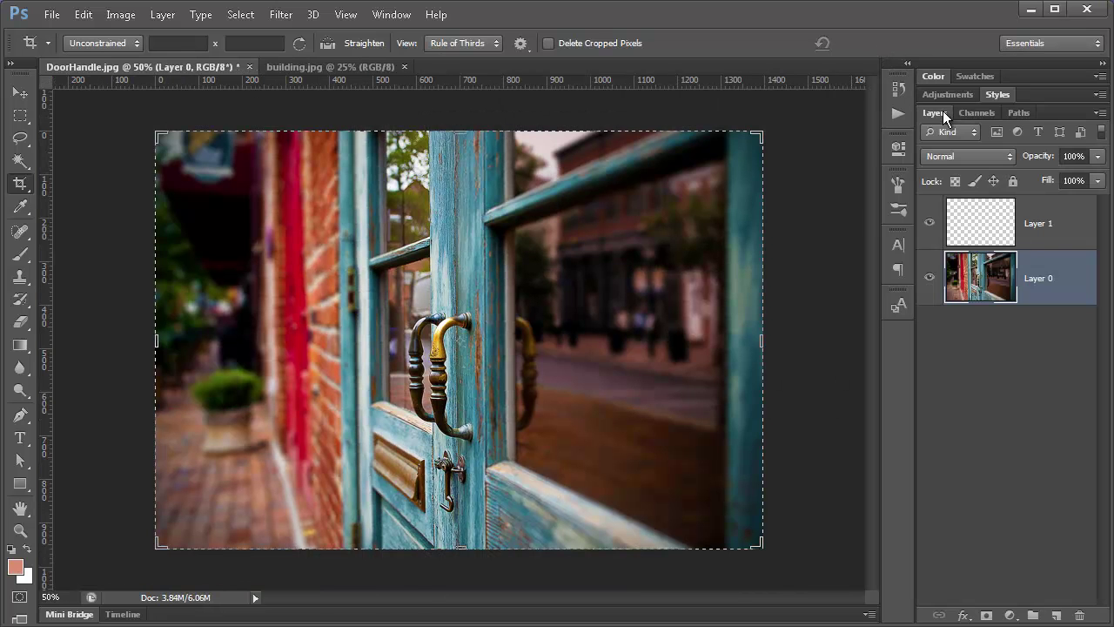
# Shift the cropped photo layer to check for retained pixels outside the frame, and undo the move
pyautogui.click(21, 93)
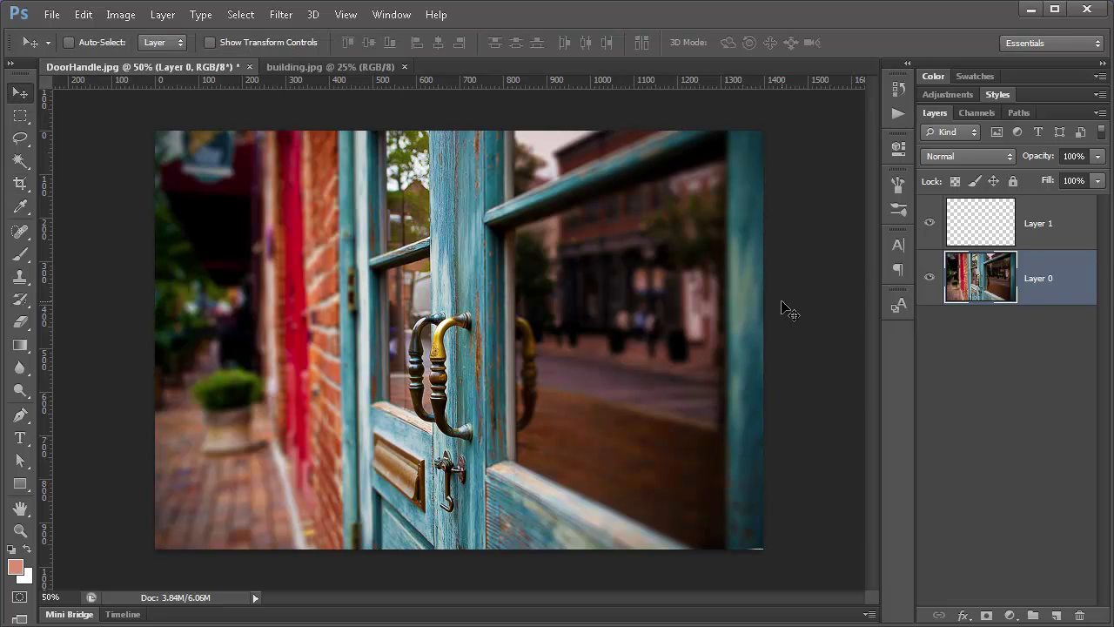
pyautogui.moveTo(682, 288)
pyautogui.mouseDown()
pyautogui.moveTo(676, 331)
pyautogui.moveTo(667, 318)
pyautogui.moveTo(687, 264)
pyautogui.moveTo(730, 243)
pyautogui.moveTo(654, 273)
pyautogui.moveTo(705, 251)
pyautogui.moveTo(692, 296)
pyautogui.moveTo(615, 311)
pyautogui.moveTo(632, 270)
pyautogui.moveTo(679, 304)
pyautogui.moveTo(739, 304)
pyautogui.moveTo(696, 289)
pyautogui.moveTo(666, 305)
pyautogui.moveTo(684, 283)
pyautogui.mouseUp()
pyautogui.click(20, 183)
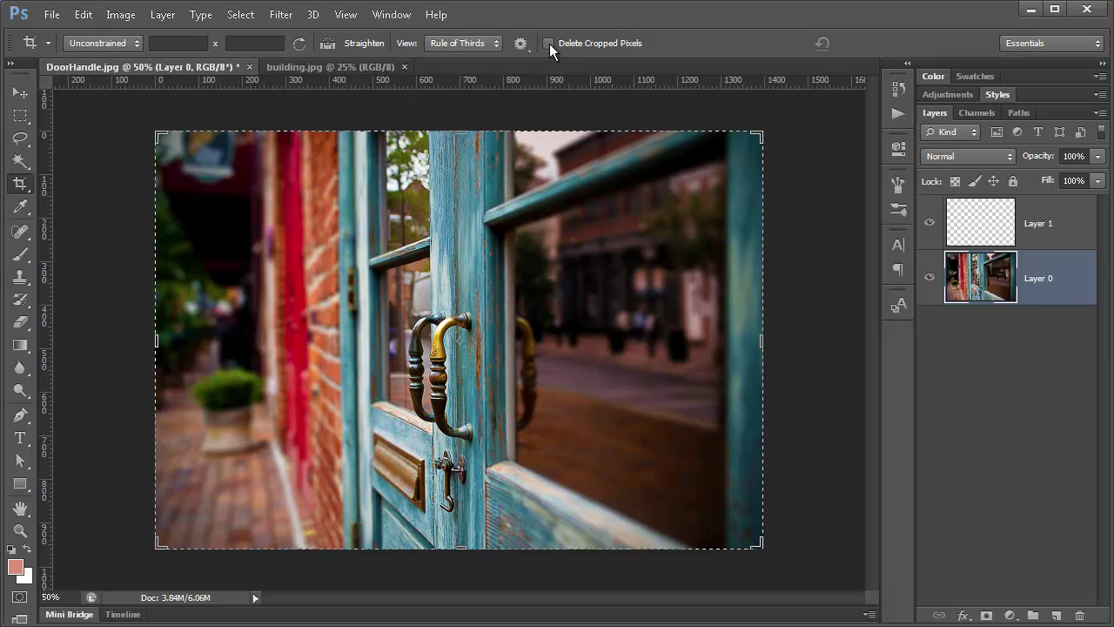
pyautogui.click(22, 94)
pyautogui.moveTo(713, 369); pyautogui.dragTo(741, 405)
pyautogui.hotkey('ctrl', 'z')
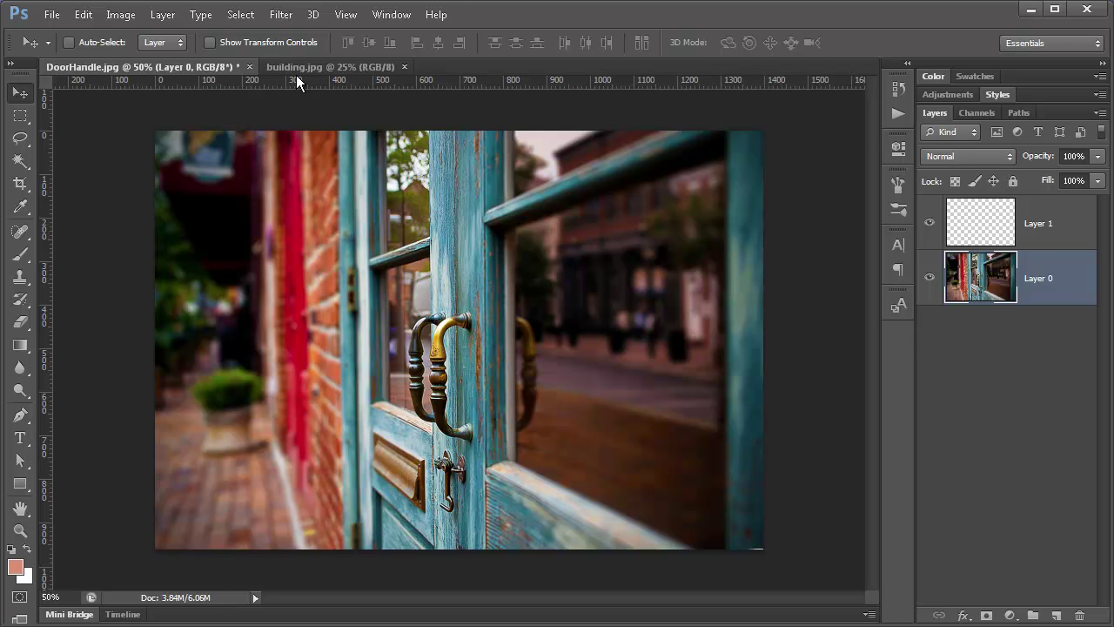
# Switch to building.jpg and straighten the facade with a perspective crop running from its two roof corners to a wider base beyond the canvas
pyautogui.click(20, 183)
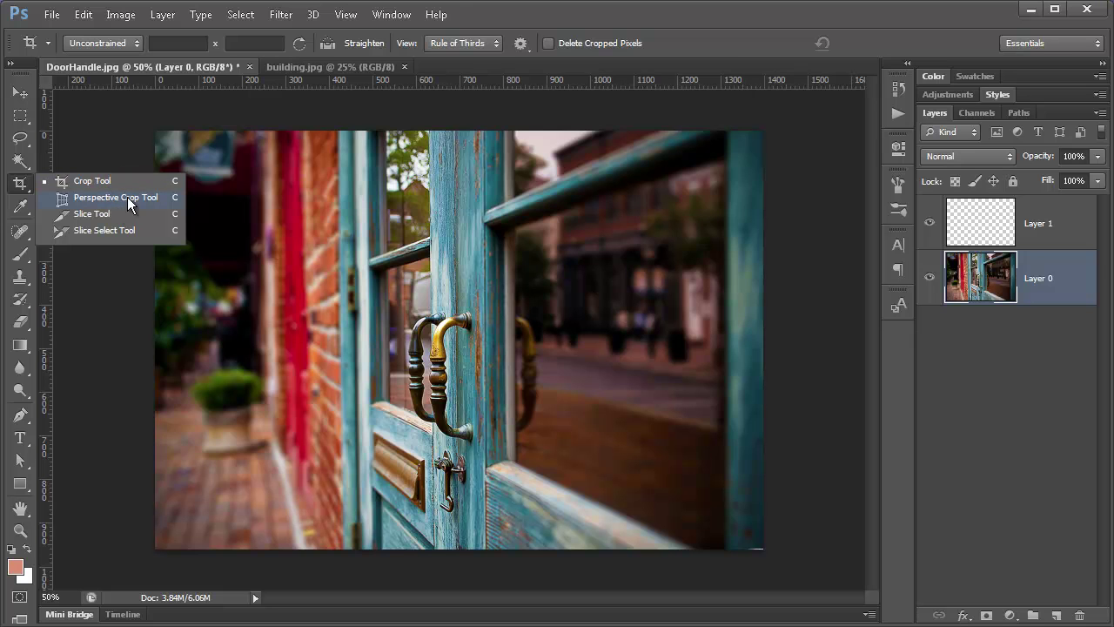
pyautogui.click(122, 198)
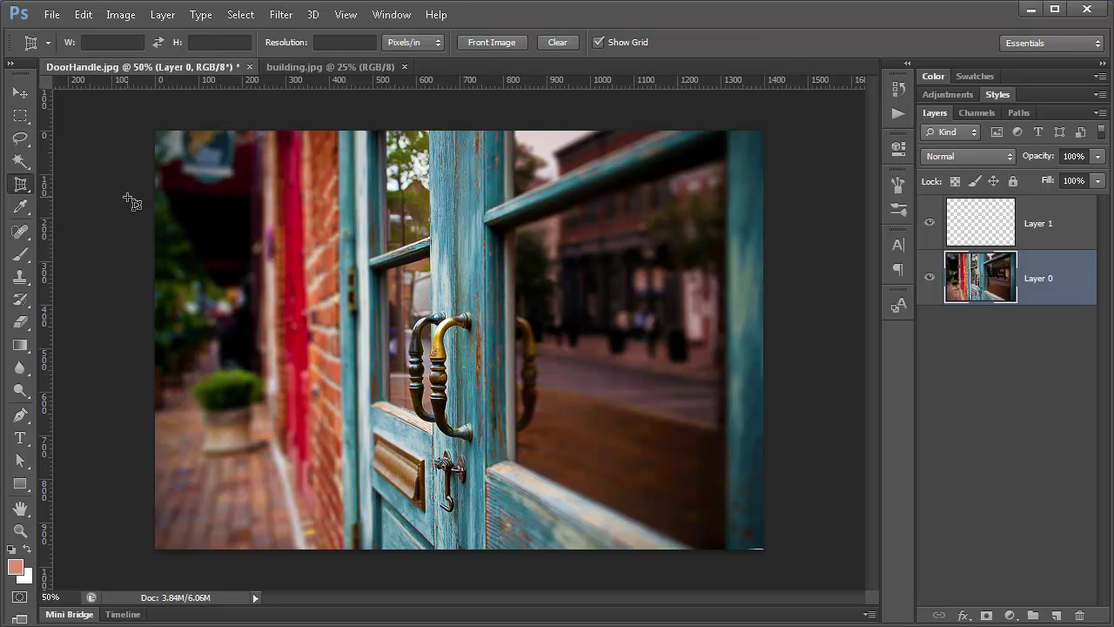
pyautogui.click(327, 68)
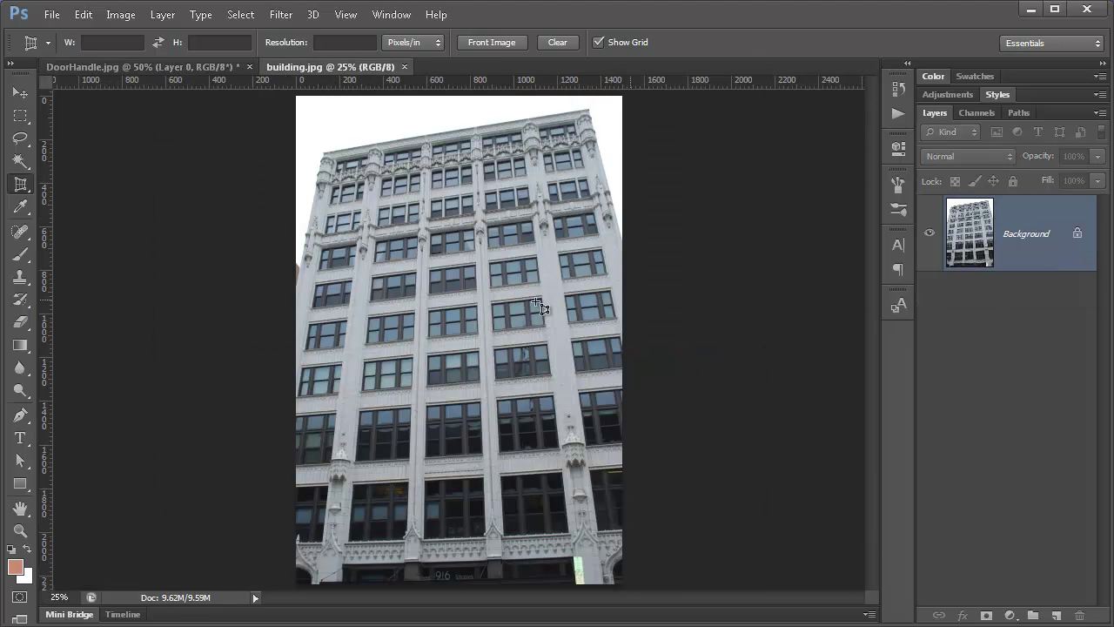
pyautogui.rightClick(21, 187)
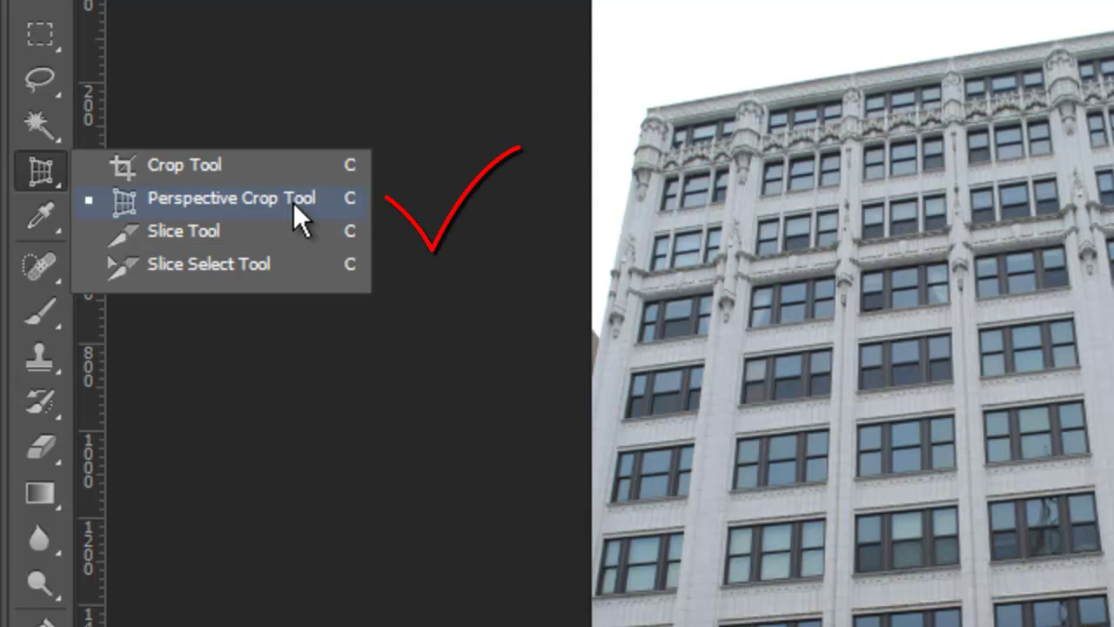
pyautogui.click(236, 199)
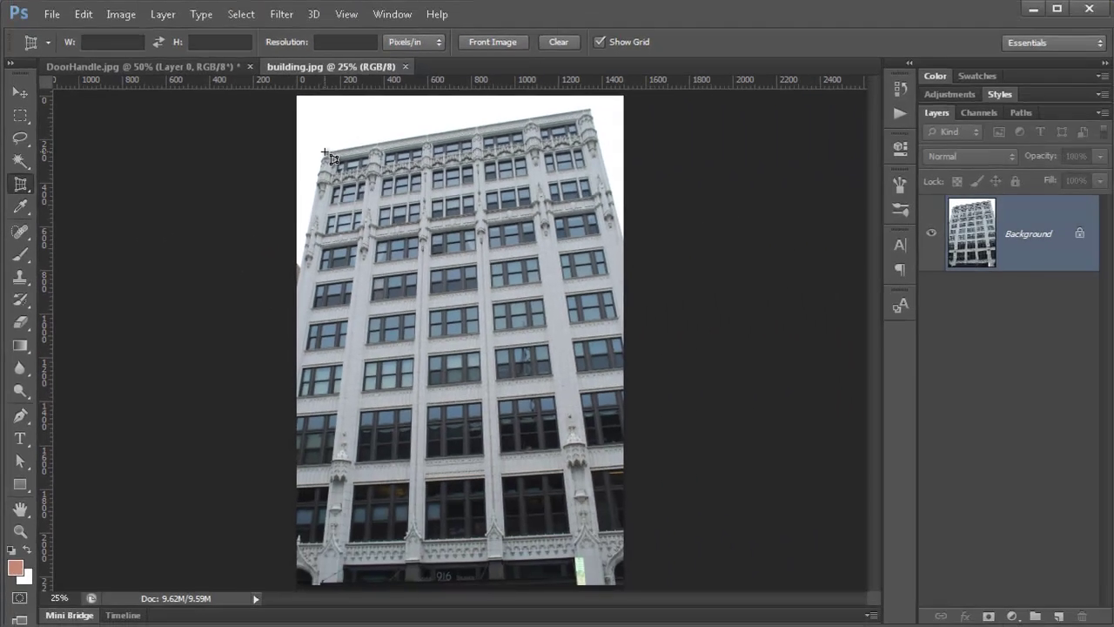
pyautogui.click(525, 123)
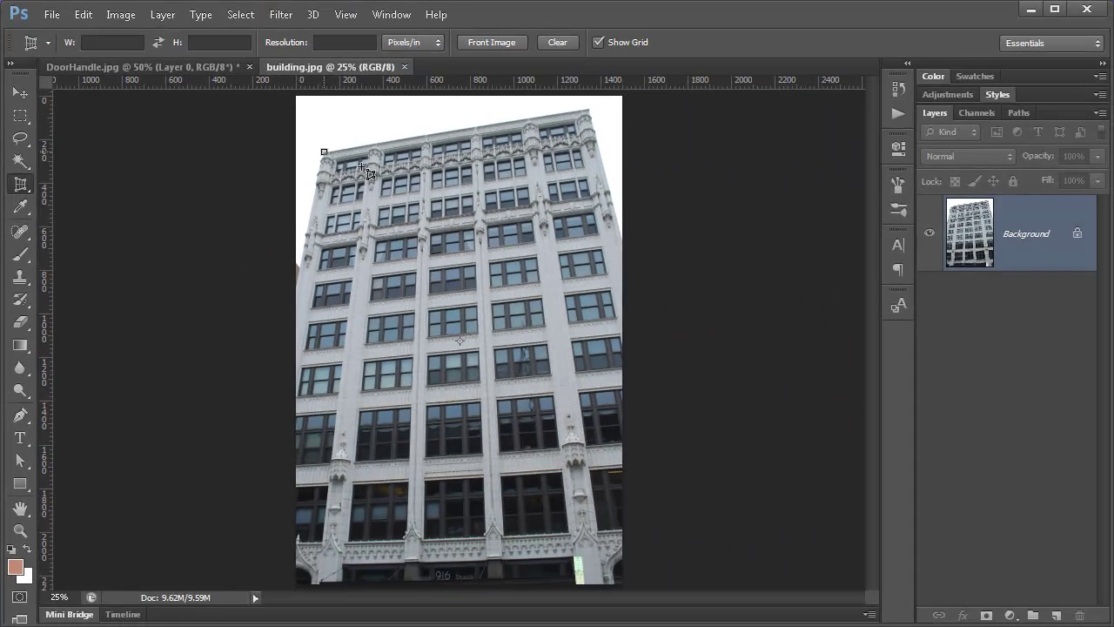
pyautogui.click(588, 111)
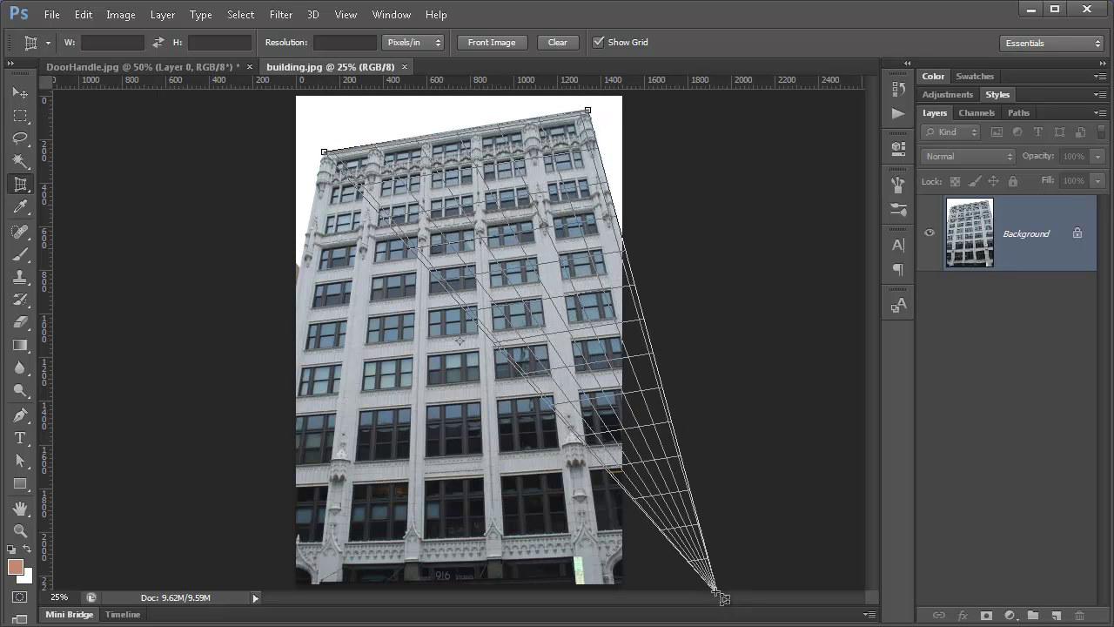
pyautogui.click(698, 554)
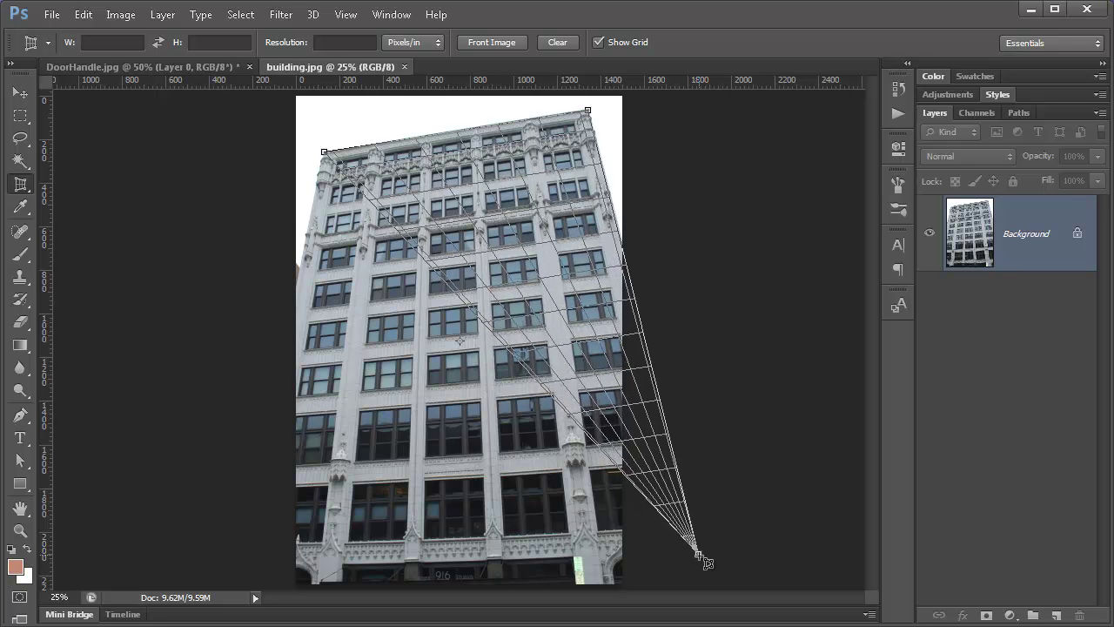
pyautogui.click(280, 550)
pyautogui.moveTo(281, 550); pyautogui.dragTo(240, 559)
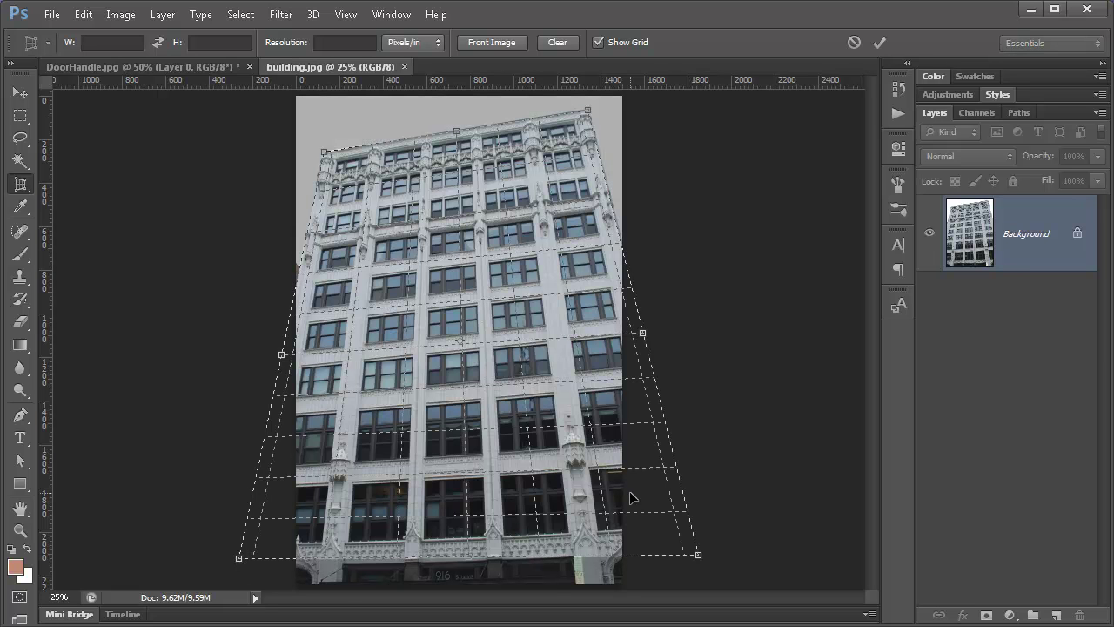
pyautogui.click(880, 41)
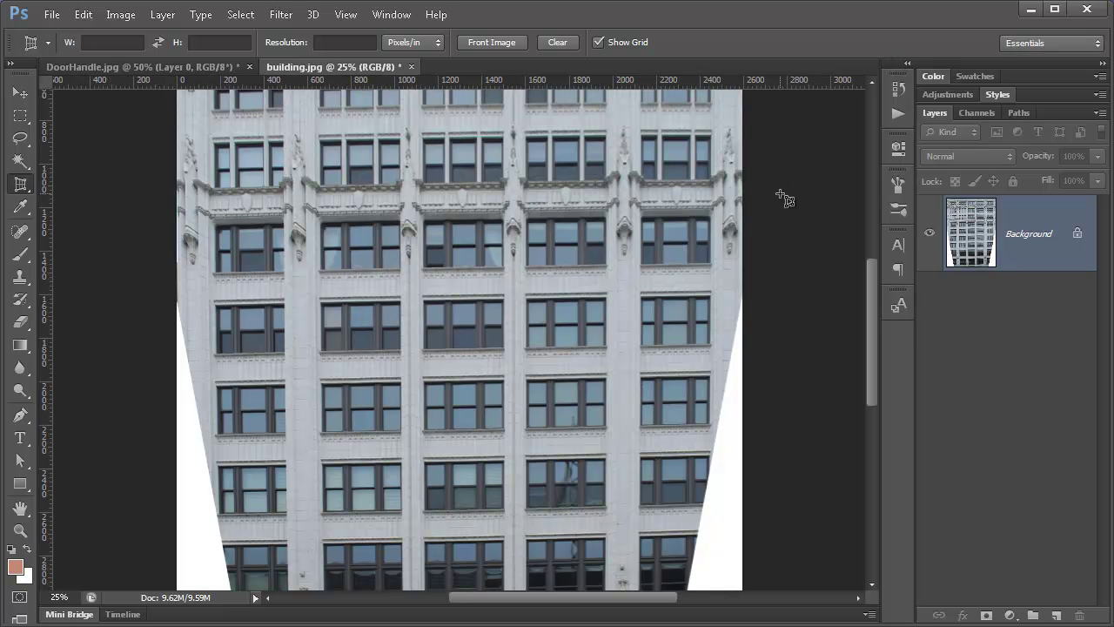
# Select both empty white wedges beside the lower part of the building with the Magic Wand
pyautogui.hotkey('ctrl', '-')
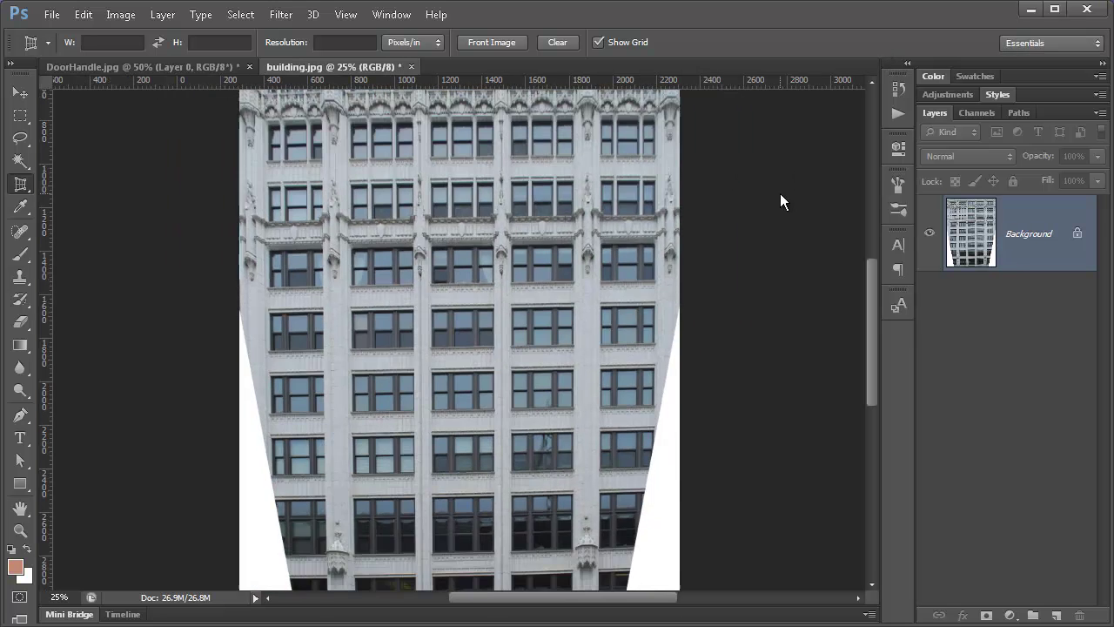
pyautogui.scroll(1, 883, 425)
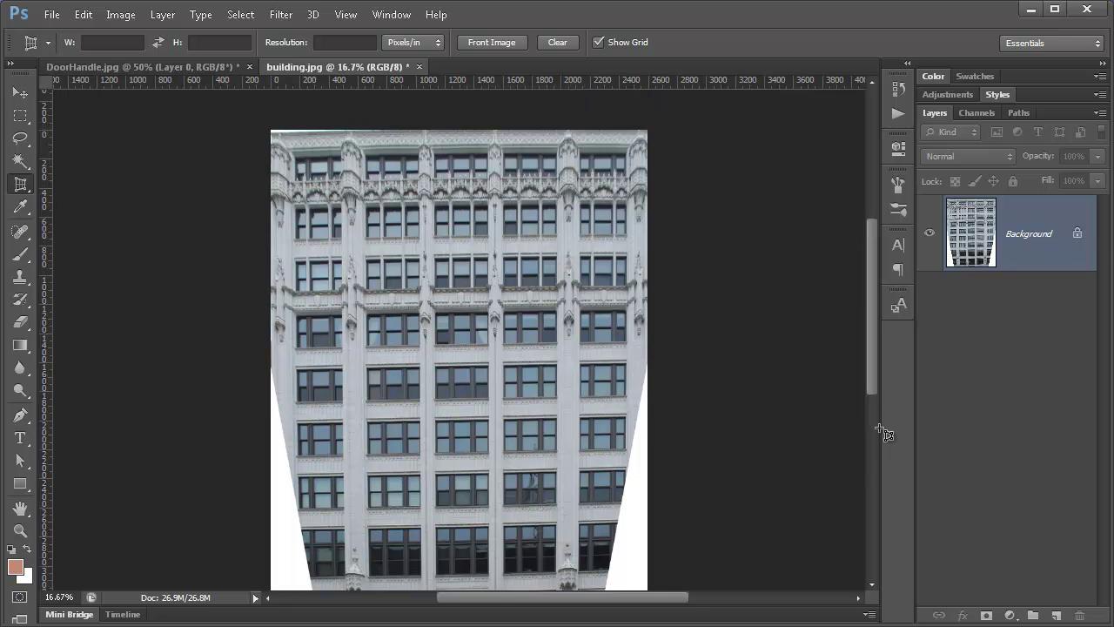
pyautogui.scroll(-2, 883, 430)
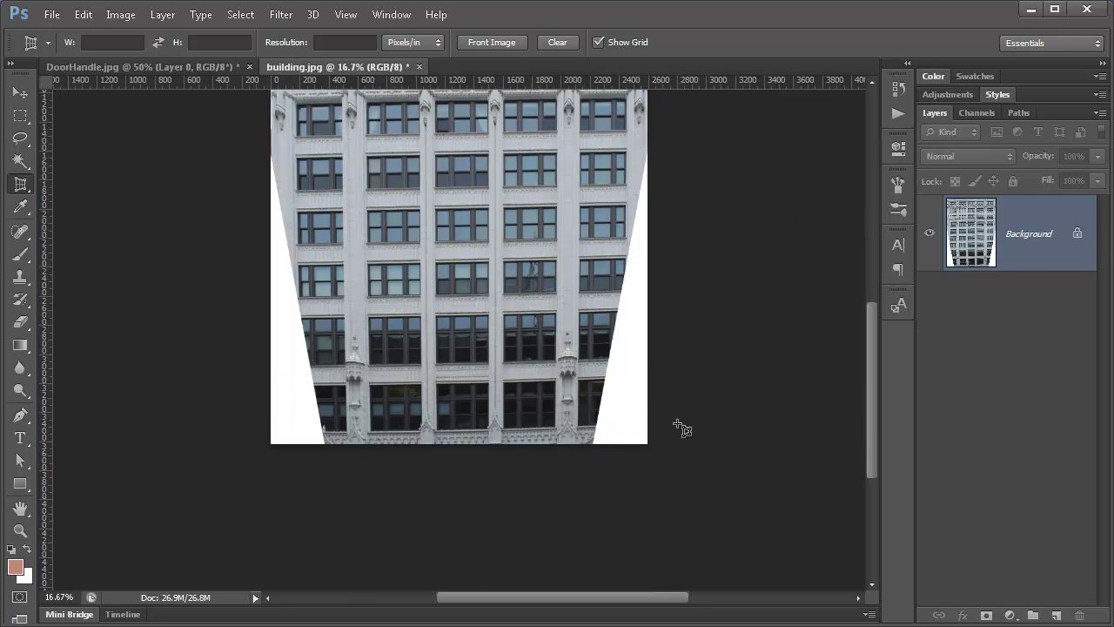
pyautogui.moveTo(874, 448); pyautogui.dragTo(874, 399)
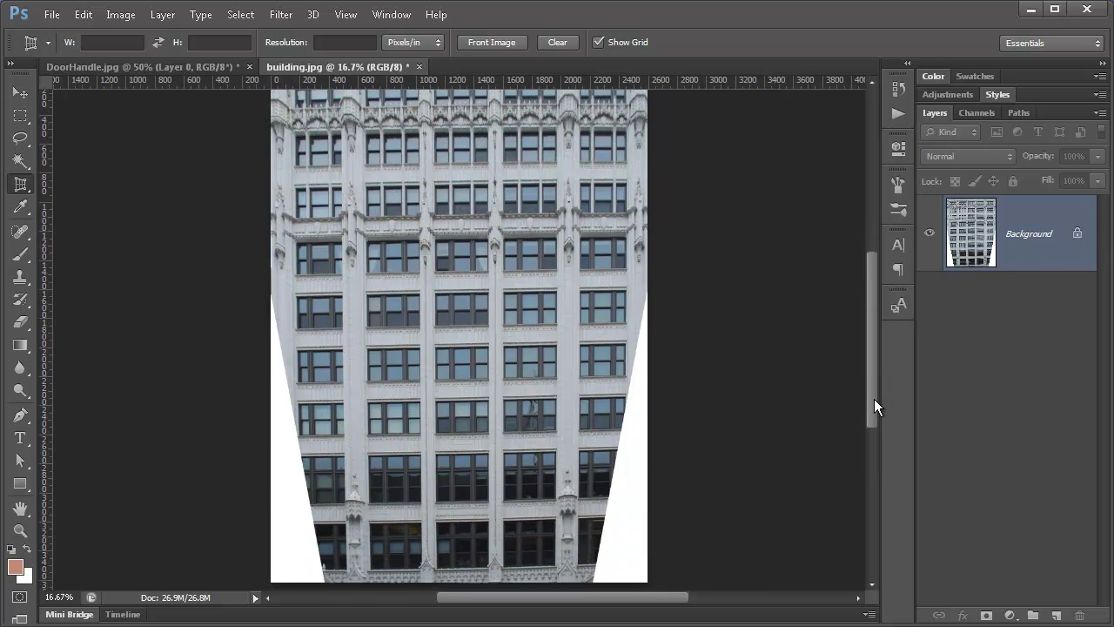
pyautogui.click(20, 160)
pyautogui.click(301, 541)
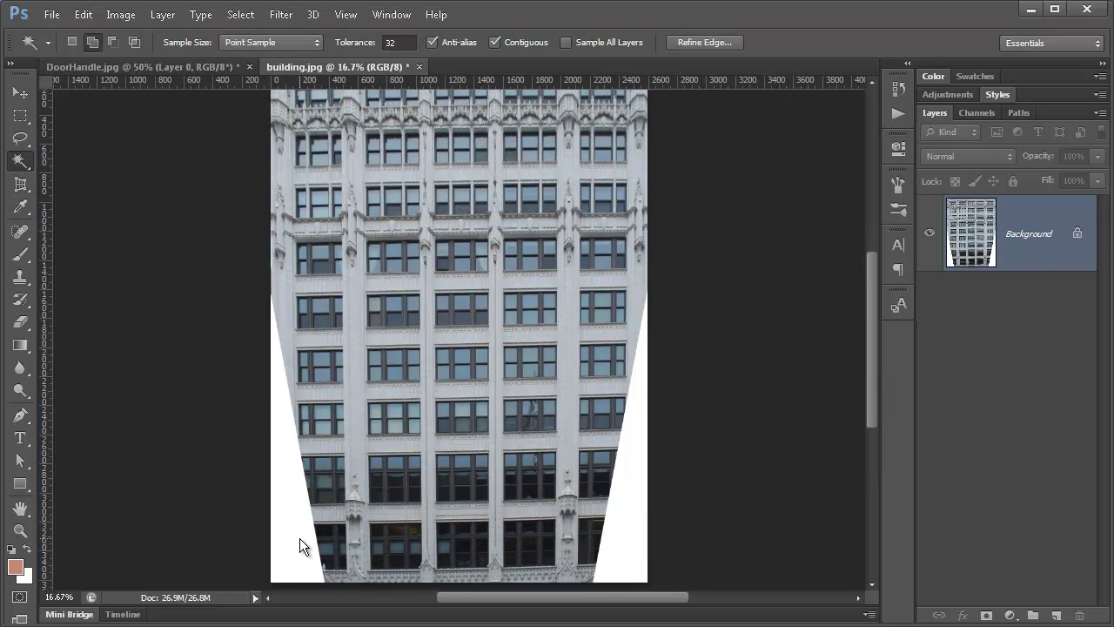
pyautogui.click(627, 535)
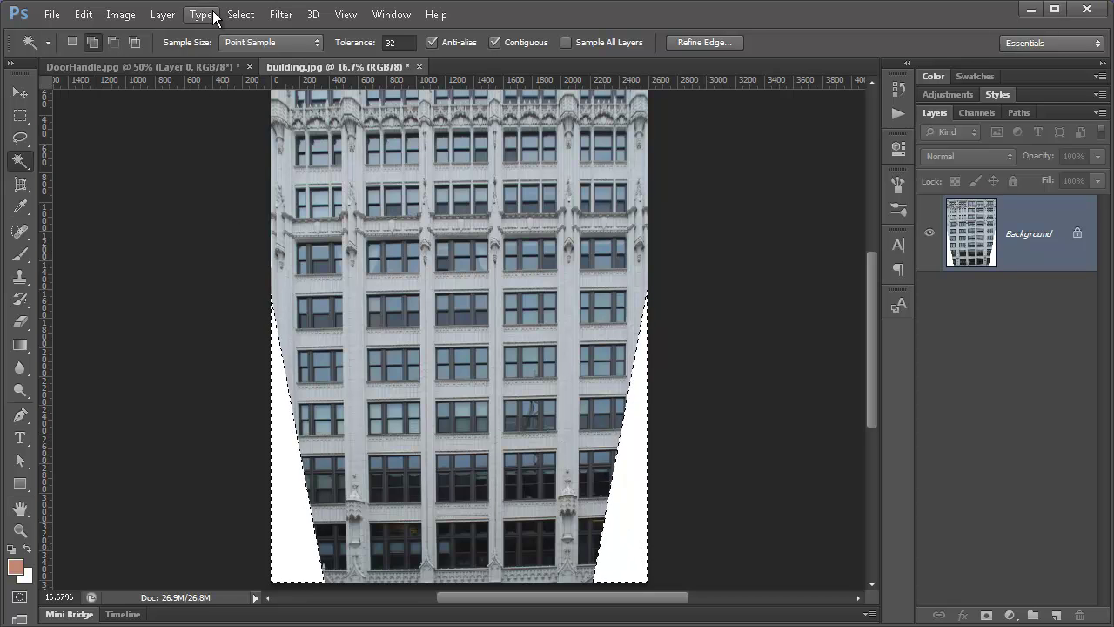
# Expand the selection around both white wedges and fill it with Content-Aware in Normal mode at 100% opacity, leaving nothing selected
pyautogui.click(240, 14)
pyautogui.moveTo(272, 217)
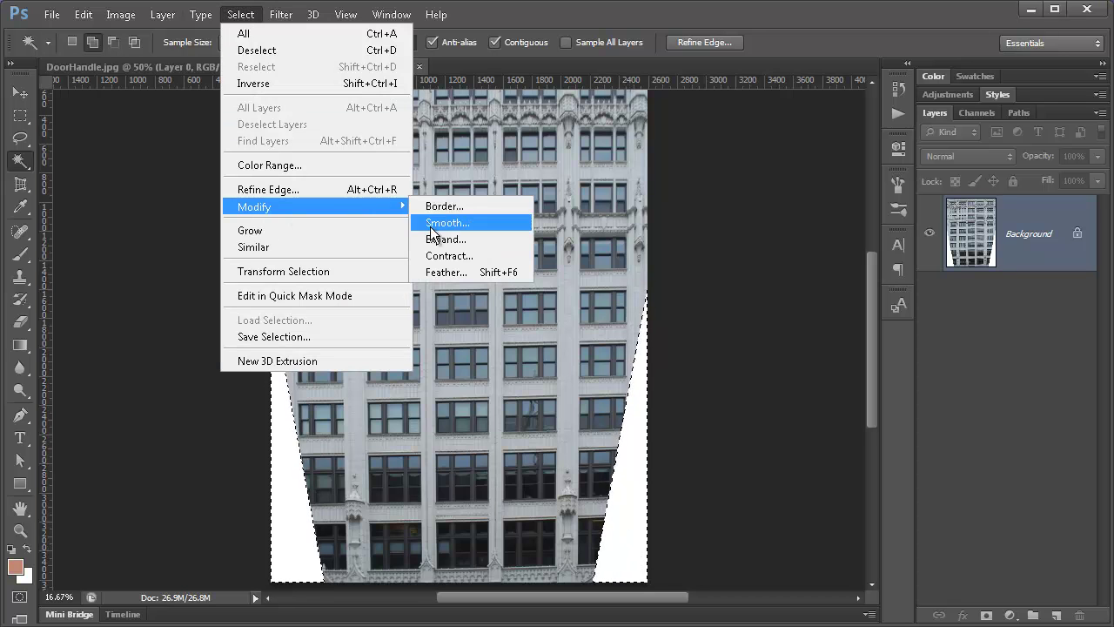
pyautogui.click(441, 241)
pyautogui.click(437, 241)
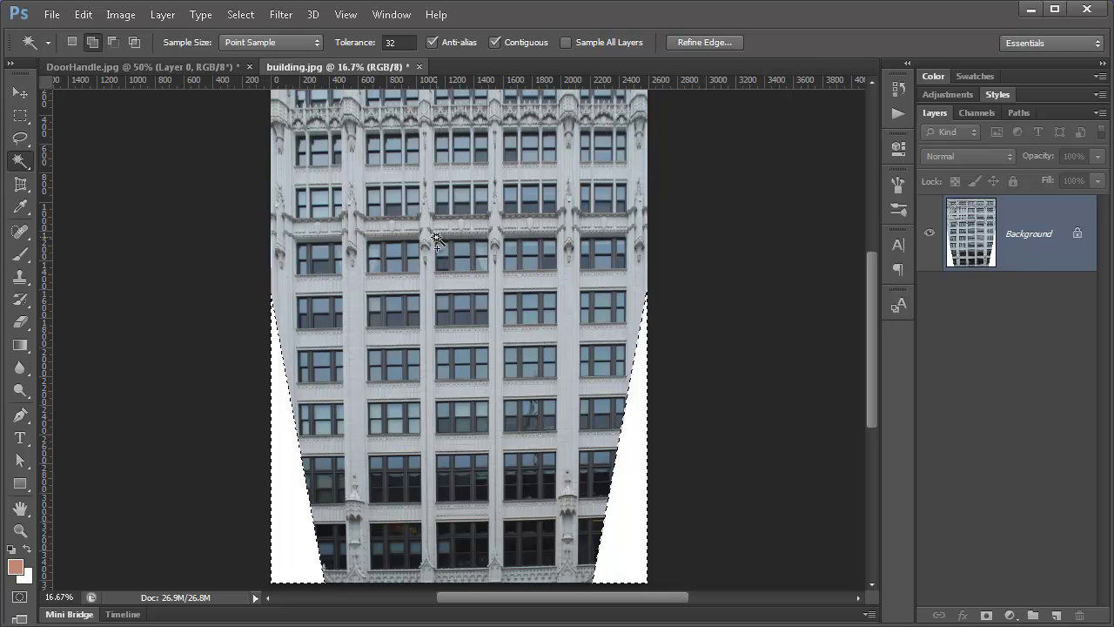
pyautogui.hotkey('shift', 'BackSpace')
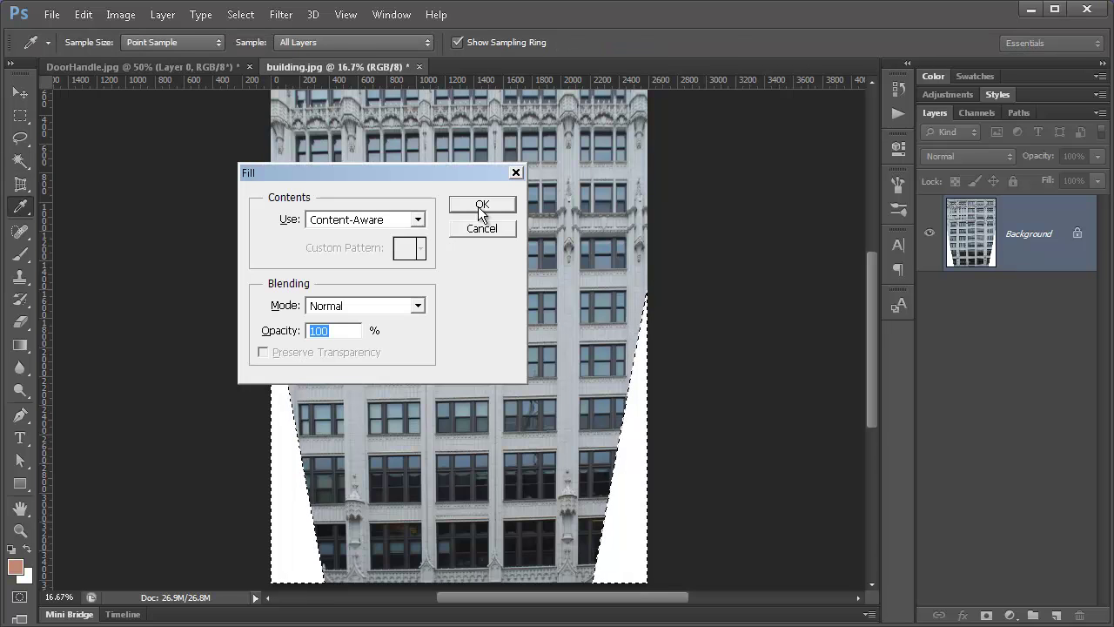
pyautogui.click(479, 213)
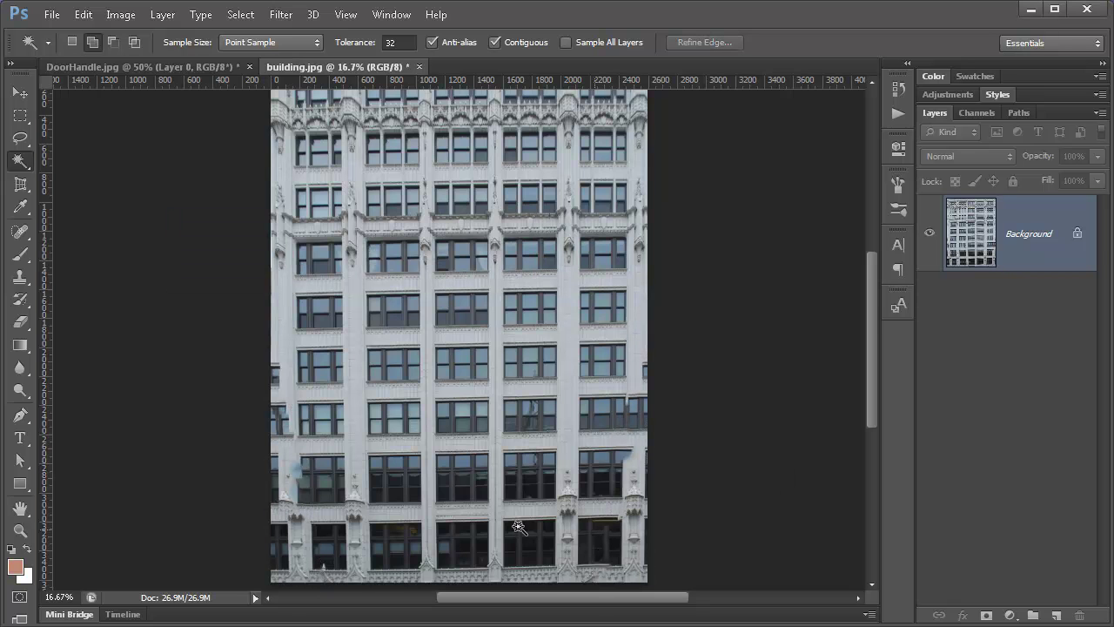
# Inspect the filled lower corners of the facade, and activate the Perspective Crop tool with the whole building in view at 12.5%
pyautogui.moveTo(874, 396)
pyautogui.mouseDown()
pyautogui.moveTo(872, 367)
pyautogui.moveTo(870, 404)
pyautogui.moveTo(870, 393)
pyautogui.mouseUp()
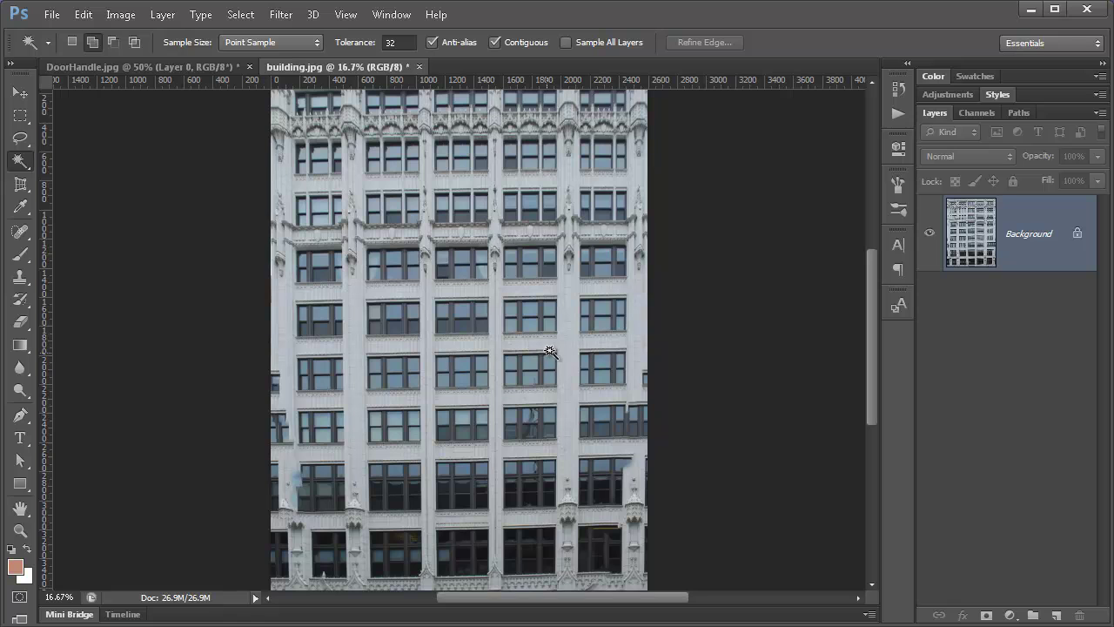
pyautogui.click(21, 188)
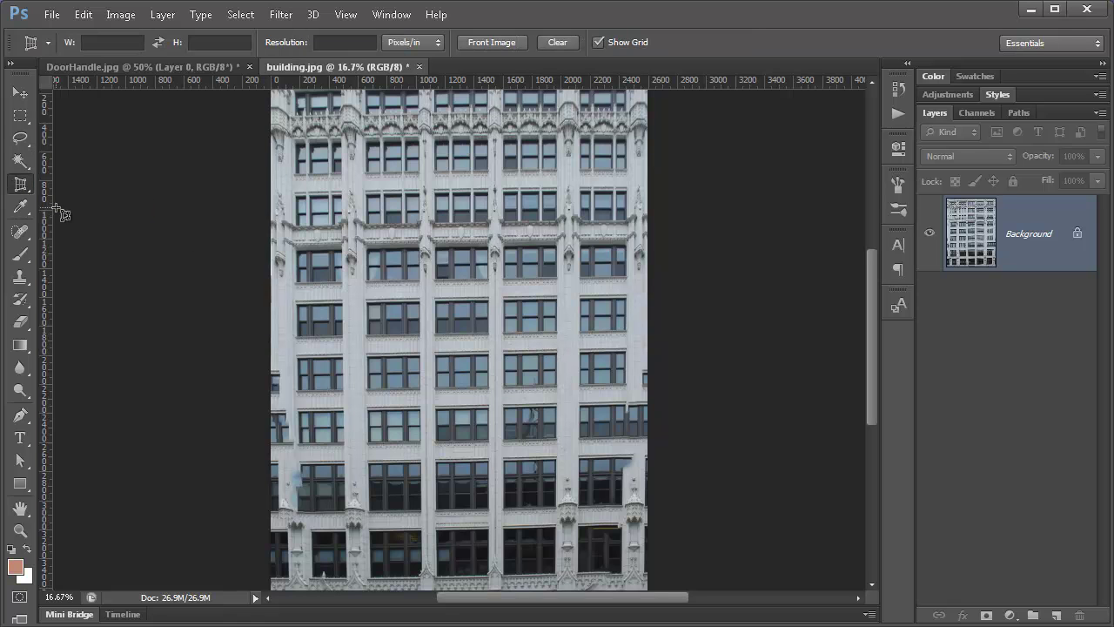
pyautogui.moveTo(870, 414)
pyautogui.mouseDown()
pyautogui.moveTo(873, 404)
pyautogui.moveTo(876, 447)
pyautogui.moveTo(876, 416)
pyautogui.mouseUp()
pyautogui.hotkey('ctrl', '-')
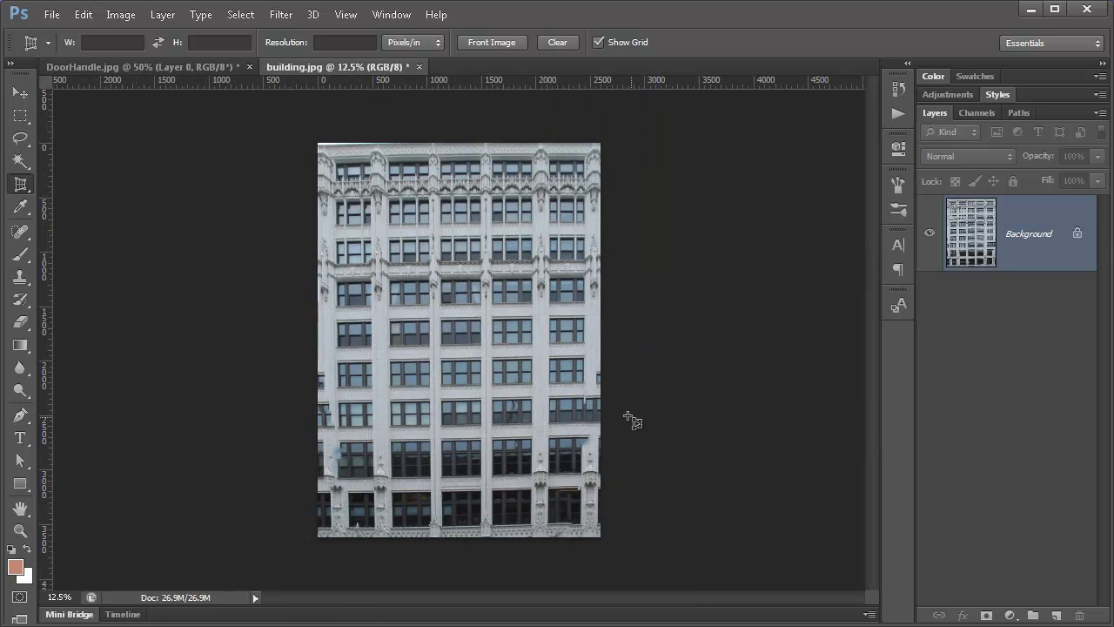